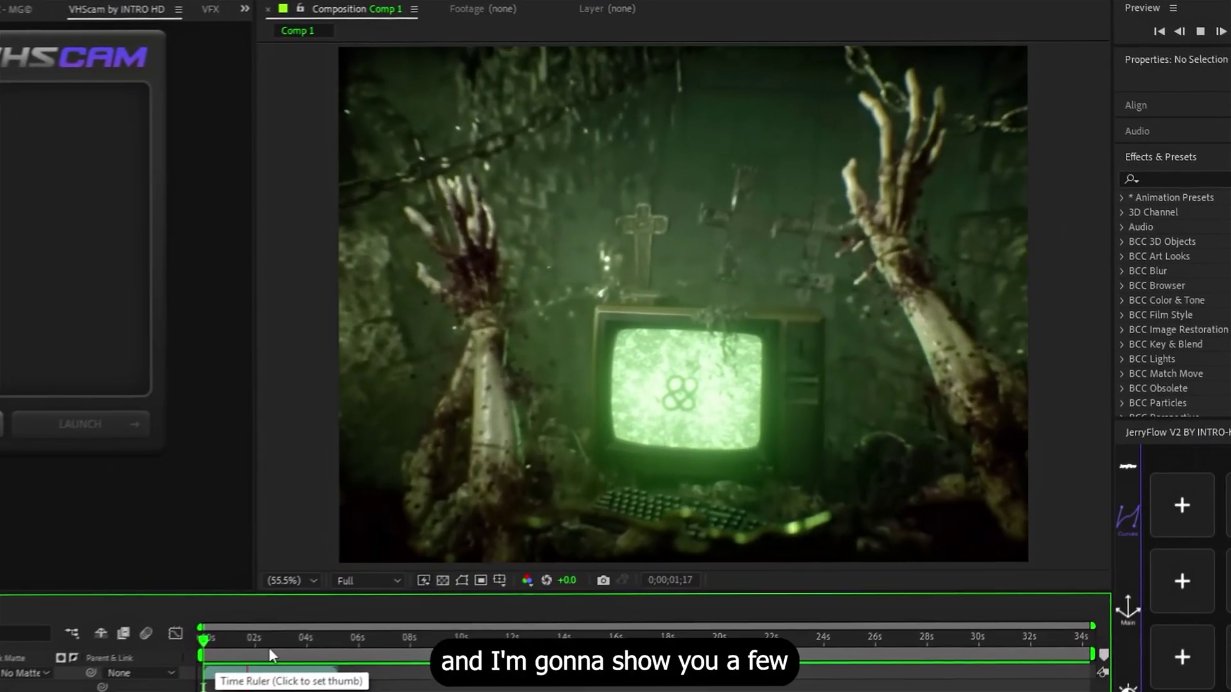
Preview the horror clip at about 2 seconds, return to the start, and select the footage layer.
click(446, 548)
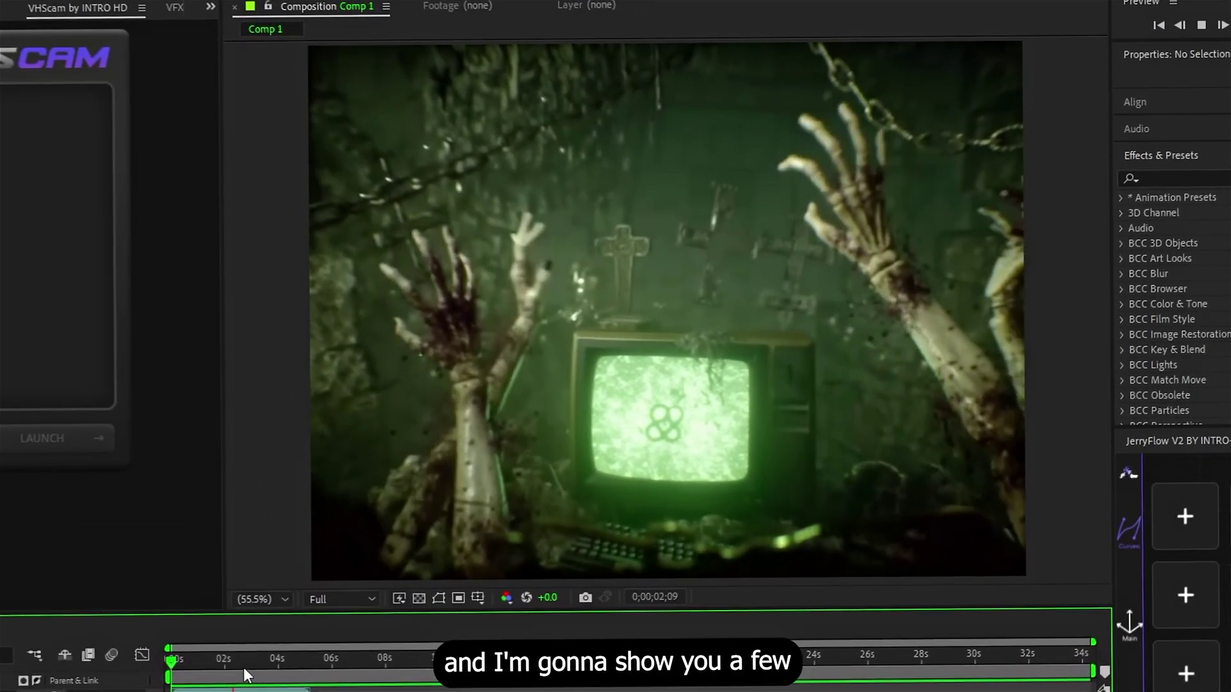
key(Home)
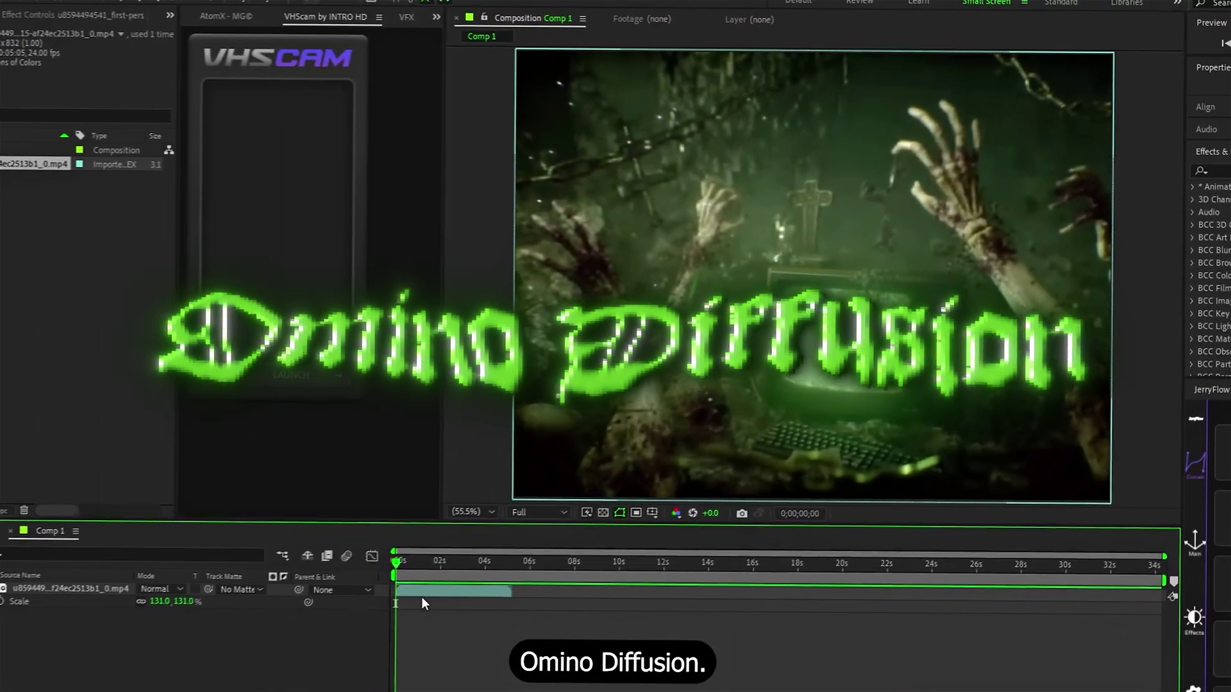
click(404, 609)
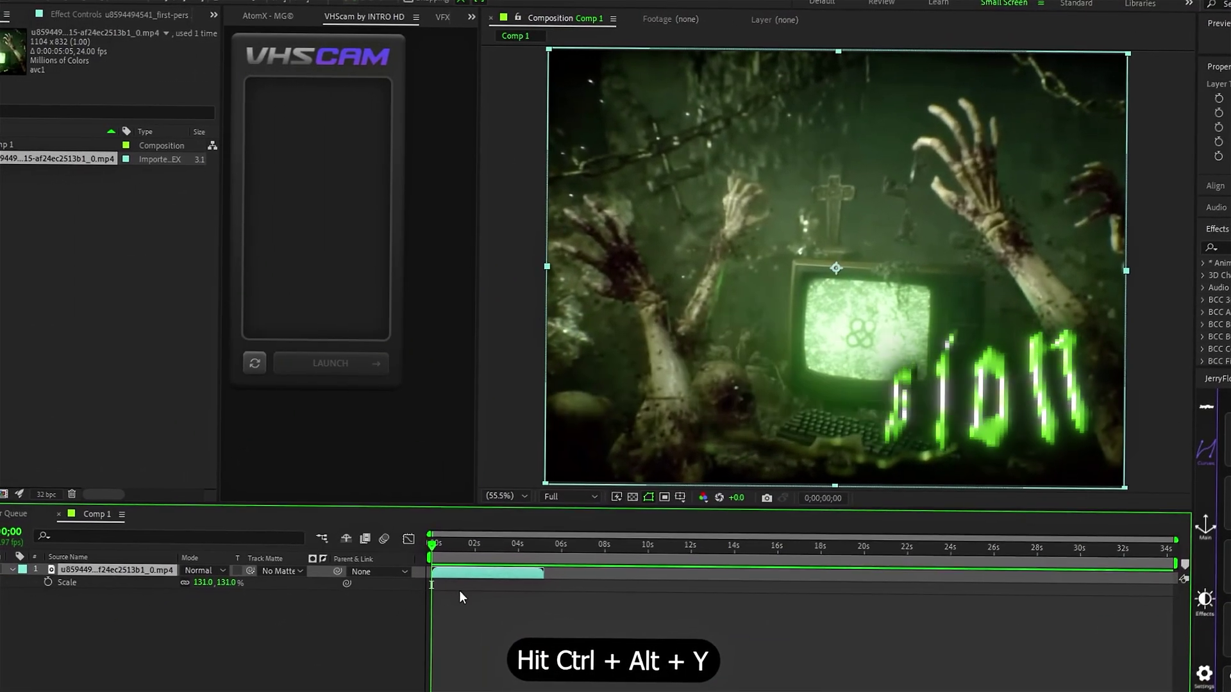
Add Adjustment Layer 1 with Ctrl+Alt+Y and apply omino diffusion via an 'omi' search.
key(ctrl+alt+y)
key(ctrl+space)
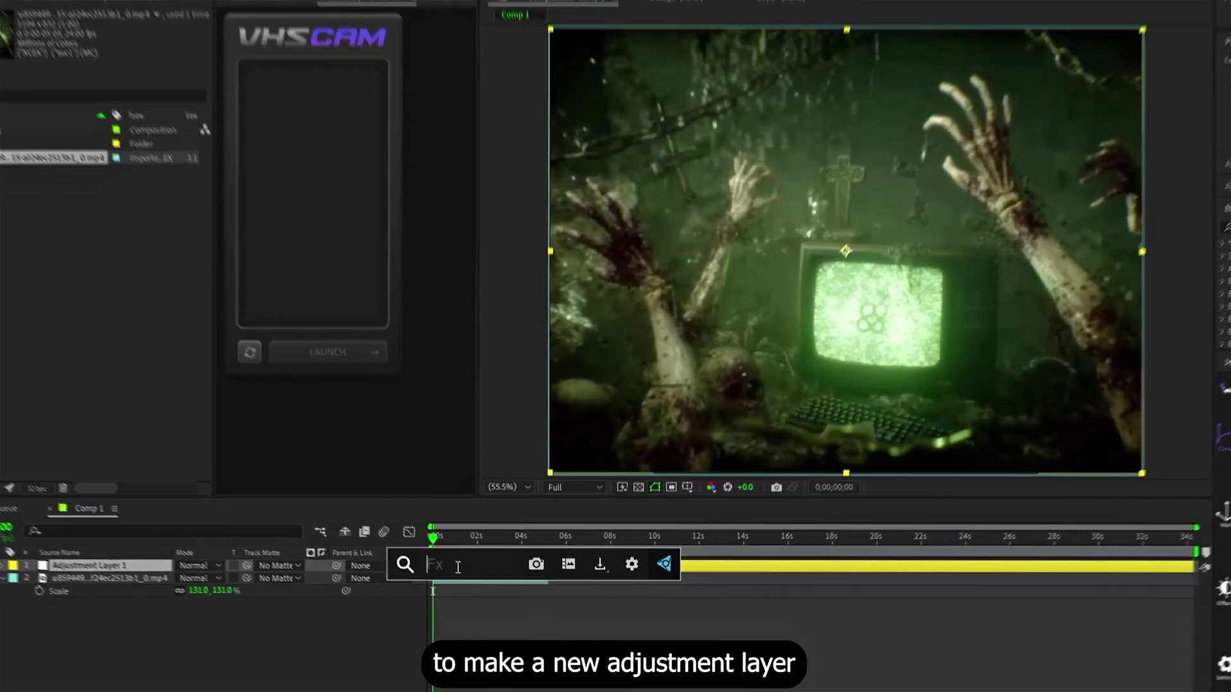
text(omi)
click(469, 636)
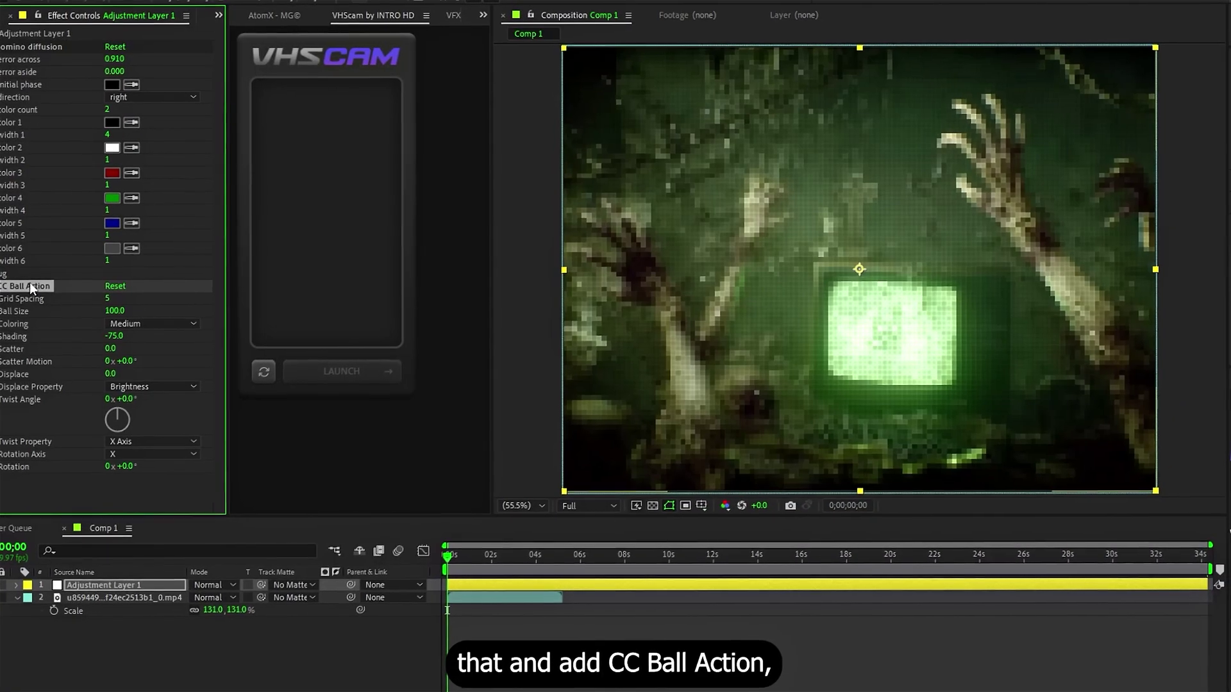
Move CC Ball Action above omino diffusion; set Spherize displacement, Displace -37, Shading -94, Ball Size 85.
drag(29, 282, 75, 30)
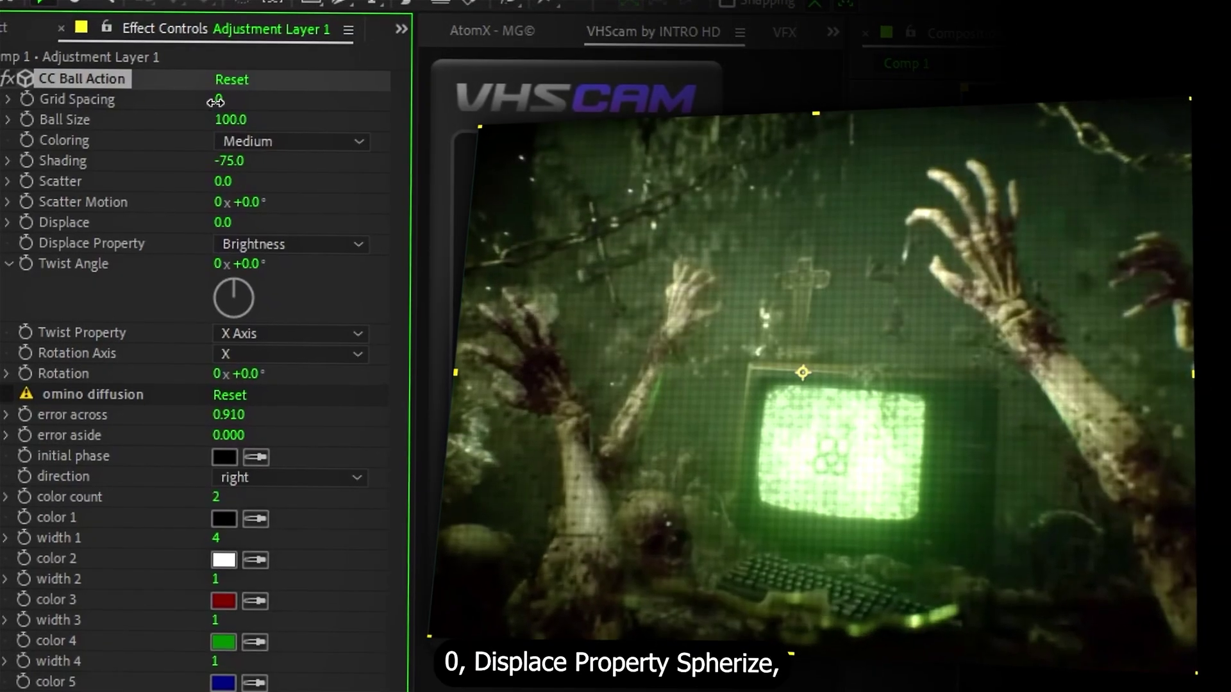
click(276, 232)
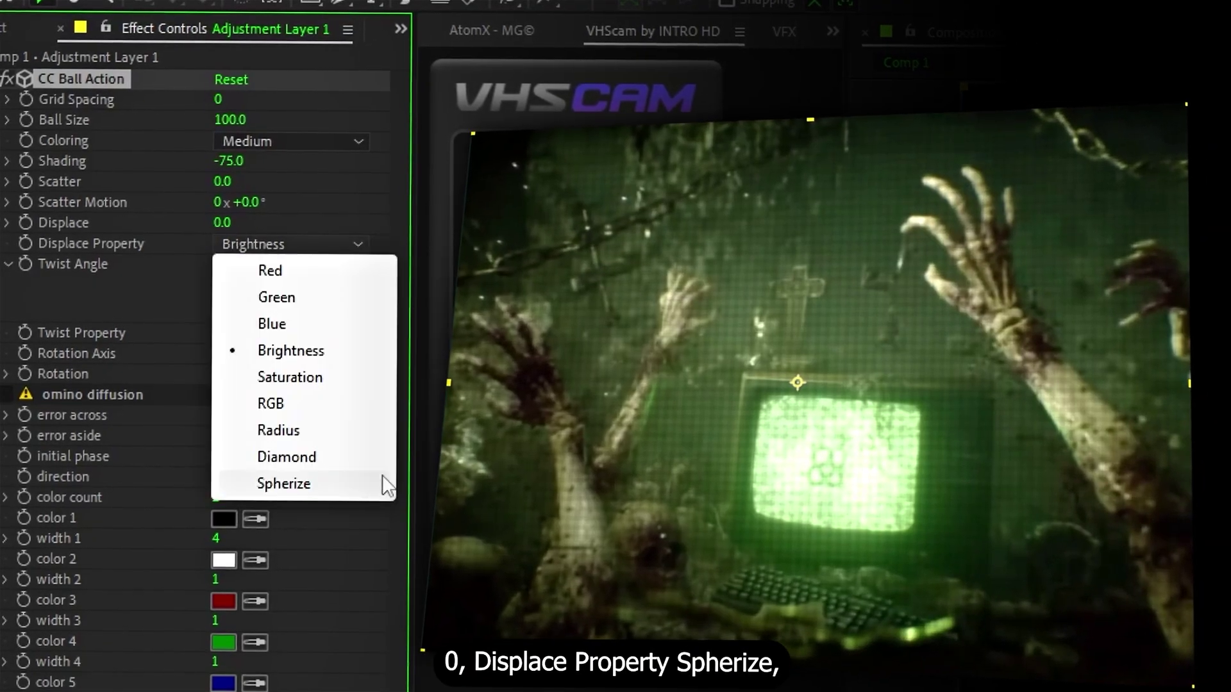
click(311, 484)
drag(222, 227, 202, 229)
drag(227, 165, 292, 204)
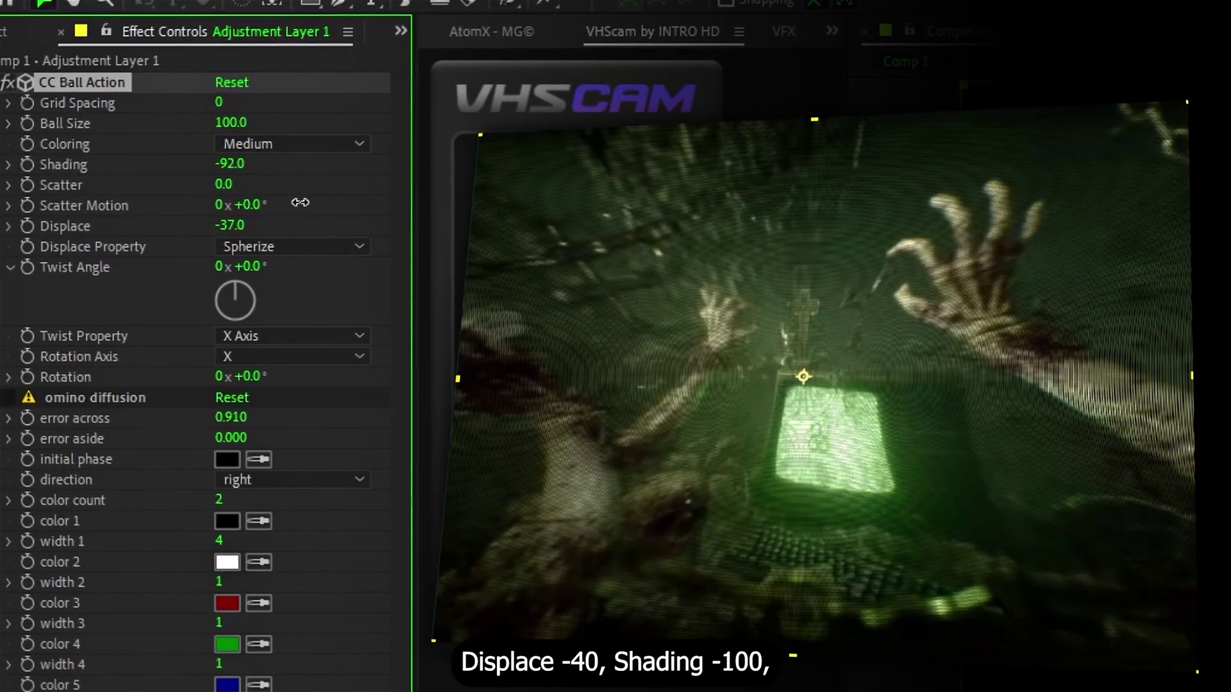
drag(228, 123, 227, 137)
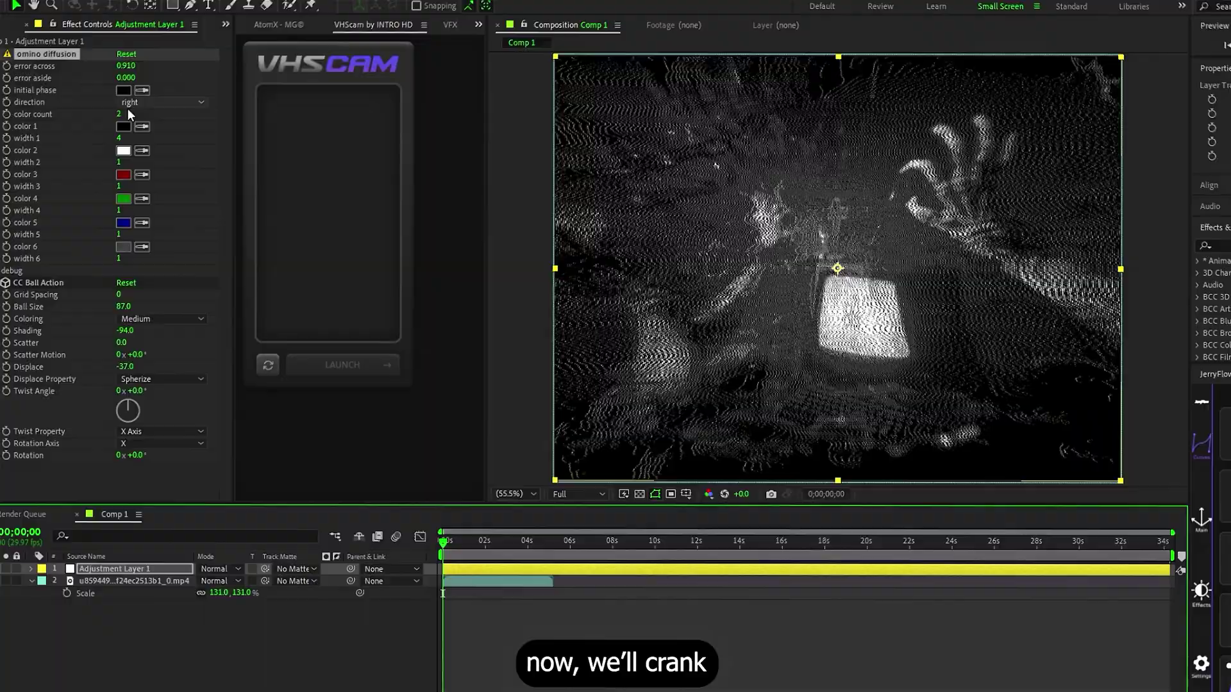
Scrub omino diffusion's Color Count in Effect Controls from 2 up to 6.
drag(128, 109, 117, 111)
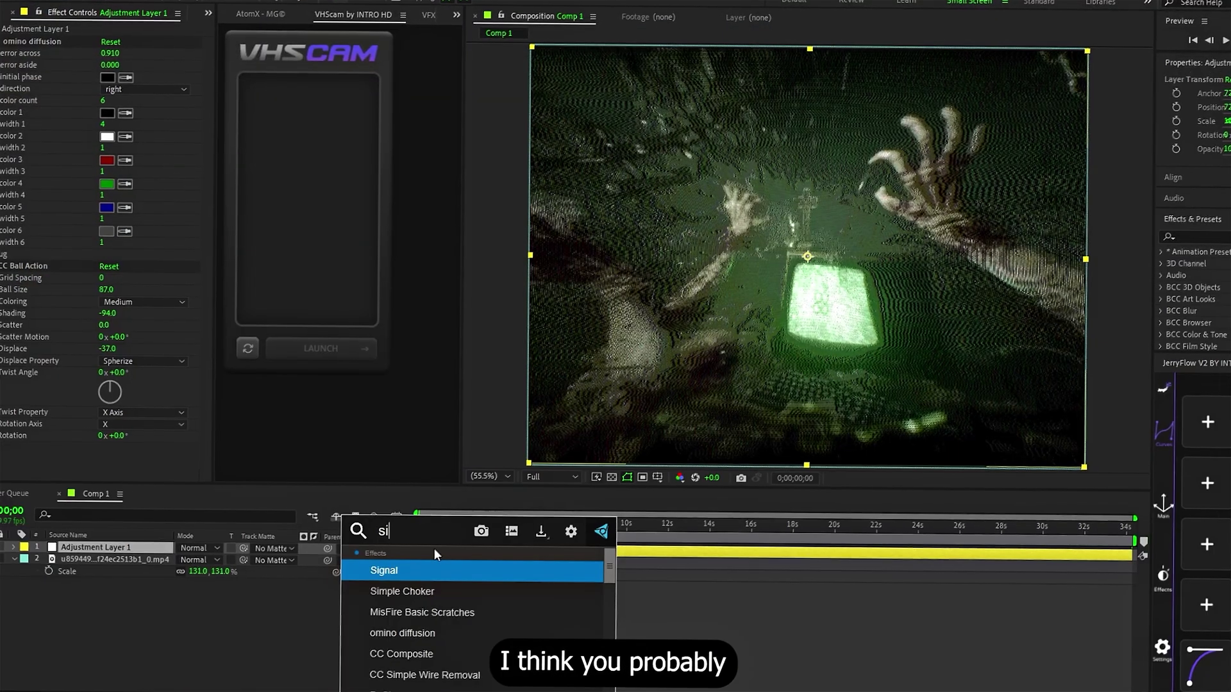
Search 'sign' and apply the Signal VHS effect to Adjustment Layer 1.
text(gn)
click(410, 576)
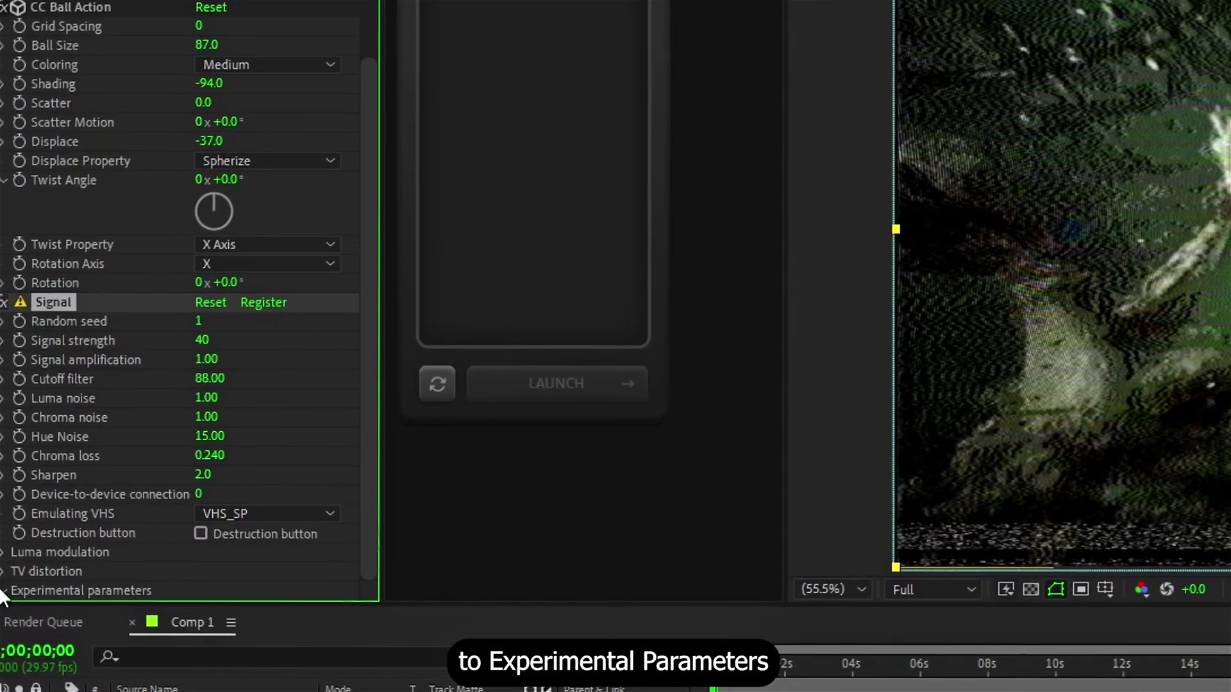
Under Signal's Experimental parameters, set Scanlines blur to 0 and uncheck Luma modulation and Tape Errors.
click(3, 590)
scroll(16, 462, down, 3)
drag(225, 599, 126, 535)
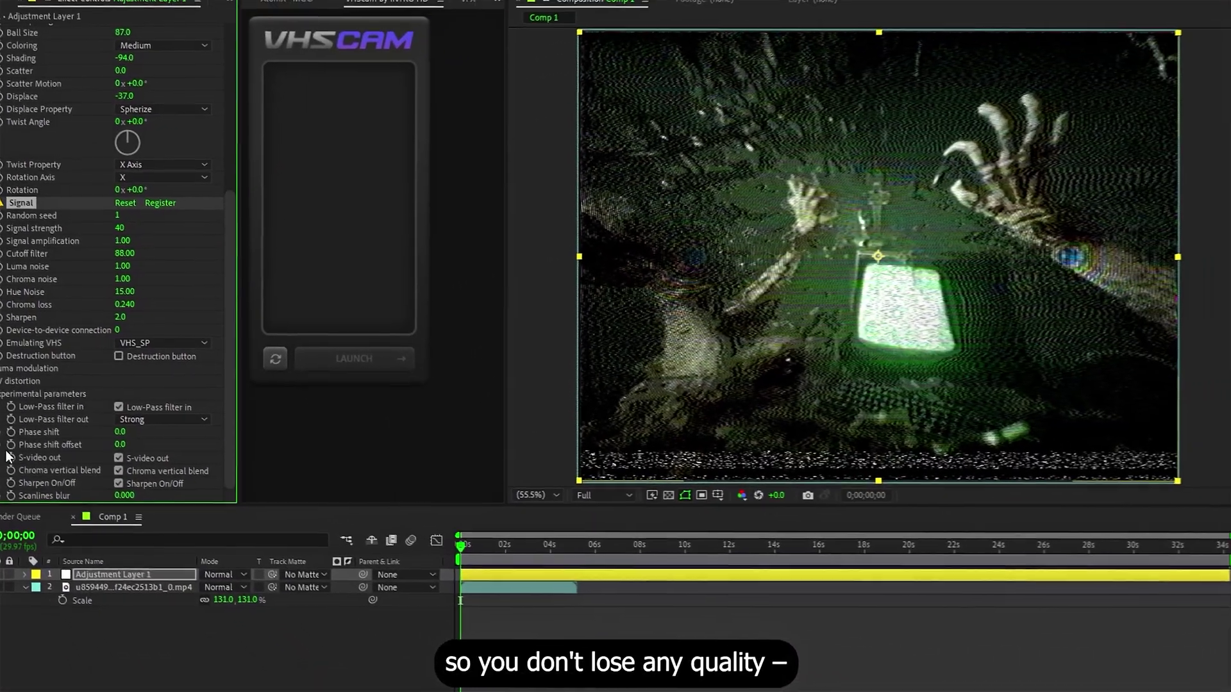
click(2, 369)
click(104, 422)
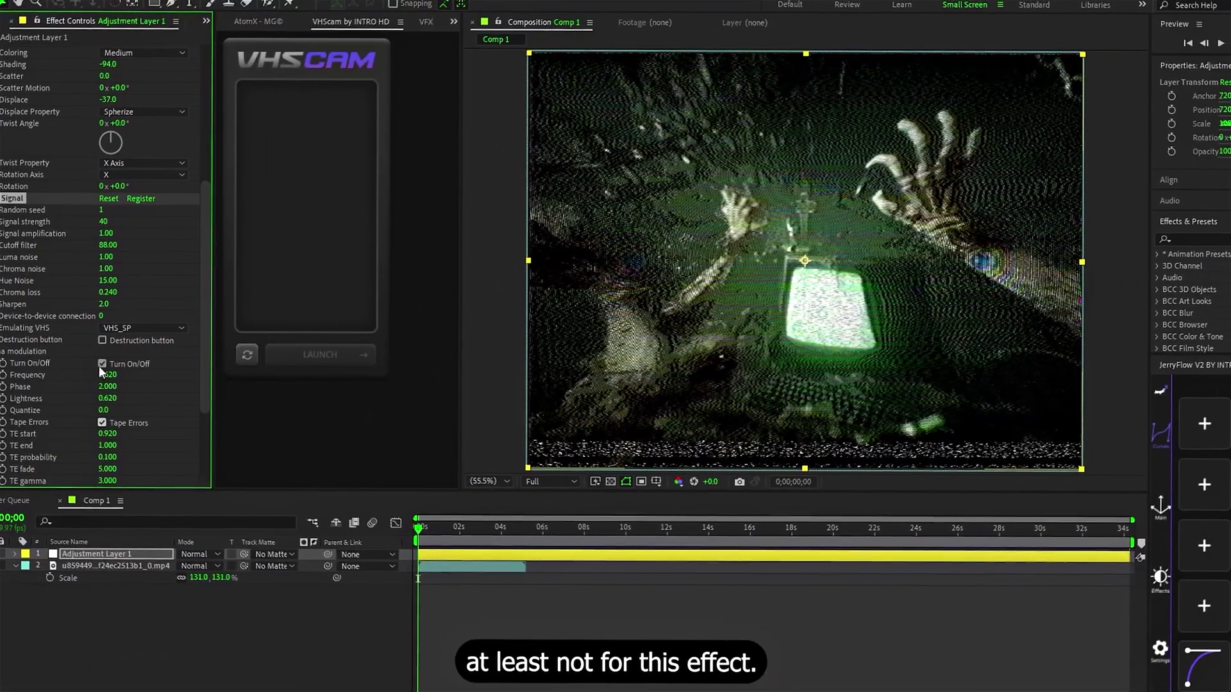
click(103, 362)
click(428, 530)
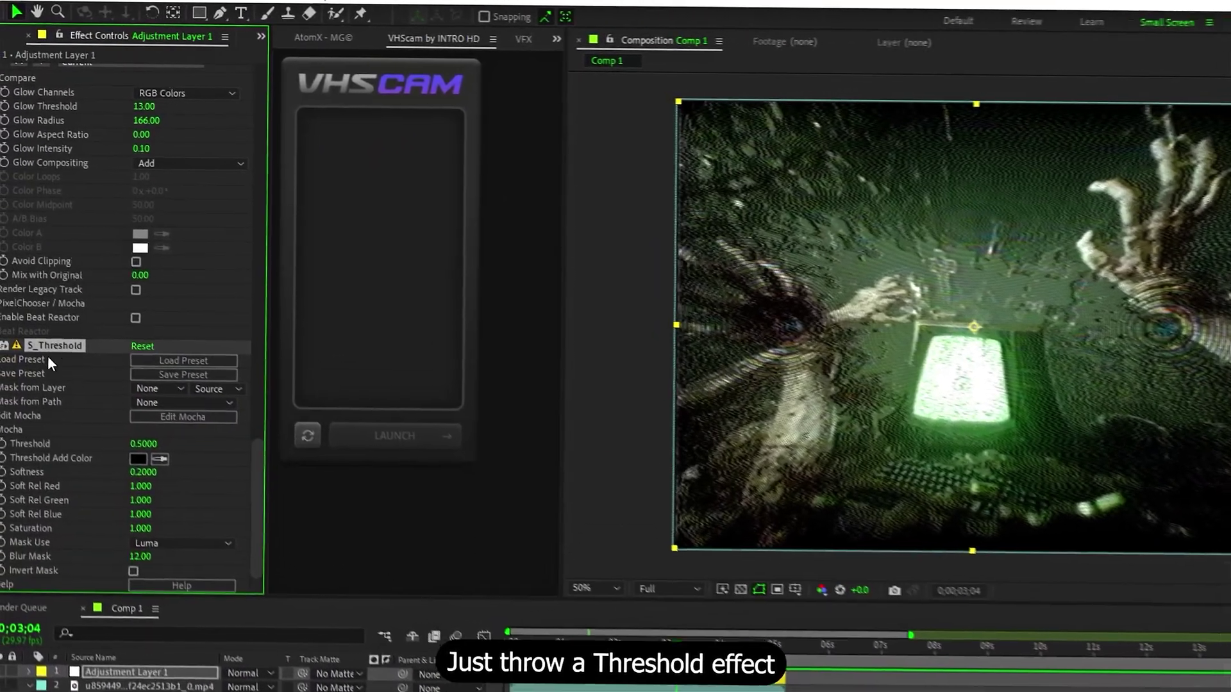
Drag S_Threshold to the top of the horror layer's effect stack.
drag(50, 346, 87, 69)
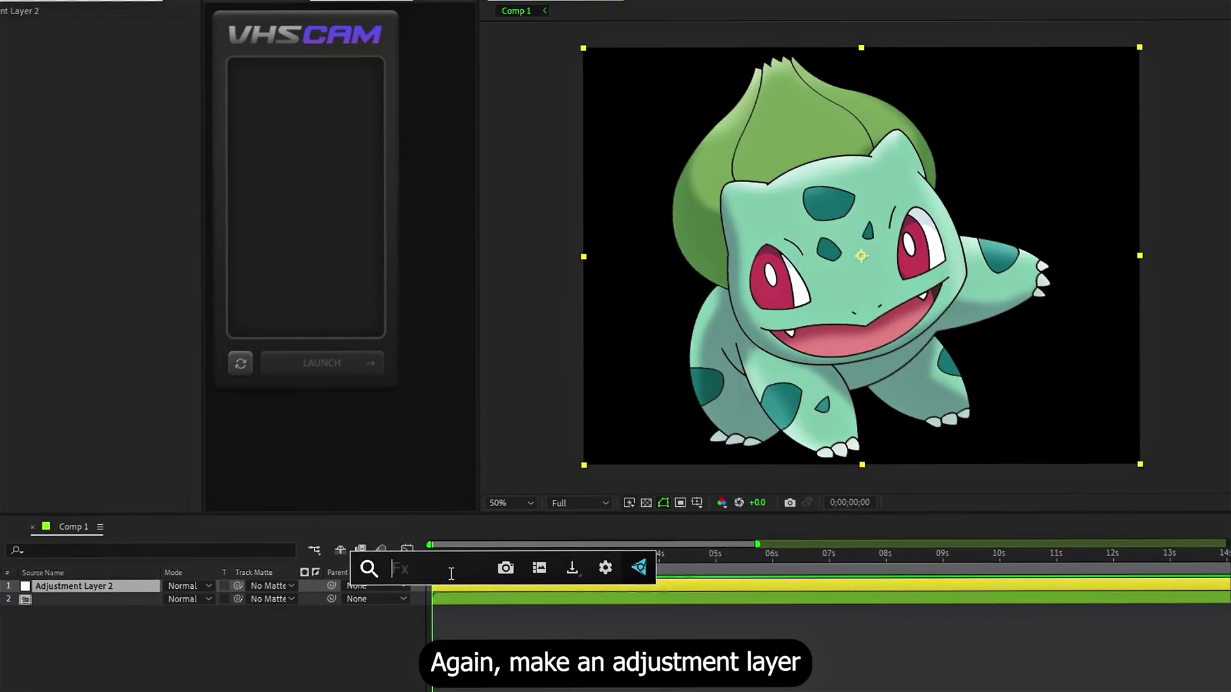
Apply omino diffusion to Adjustment Layer 2 with Width 1 at 7 and Multiply blending, then raise master saturation.
click(436, 646)
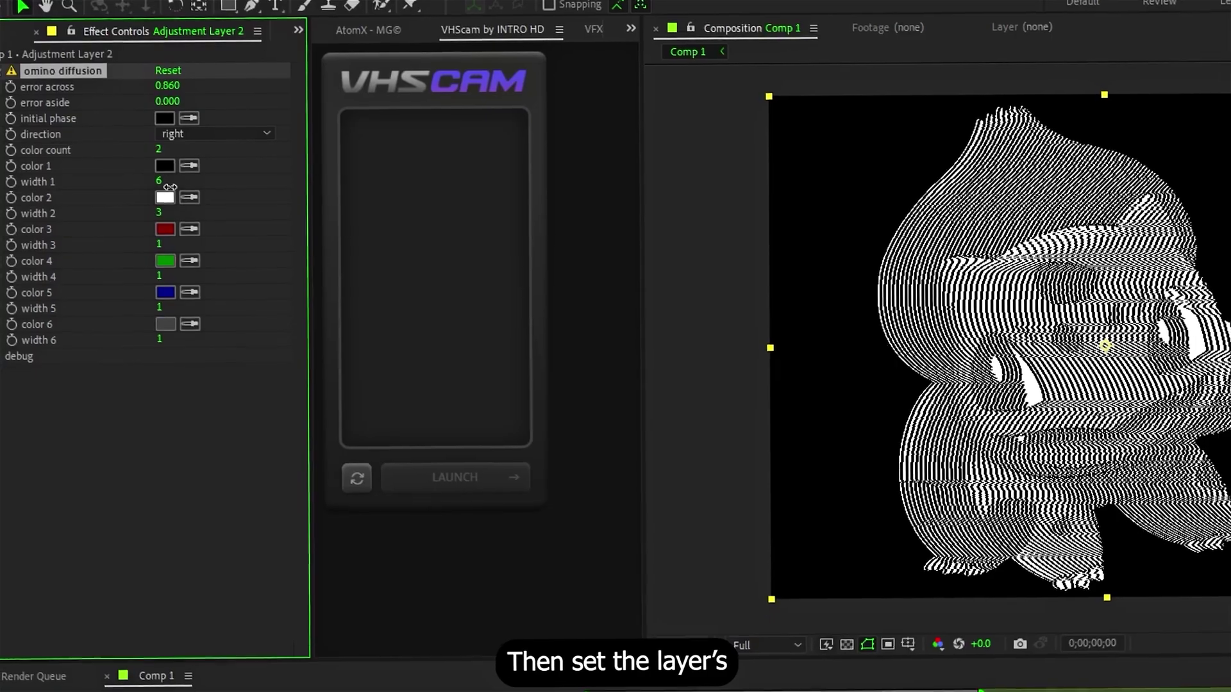
drag(170, 187, 177, 188)
click(289, 689)
click(384, 226)
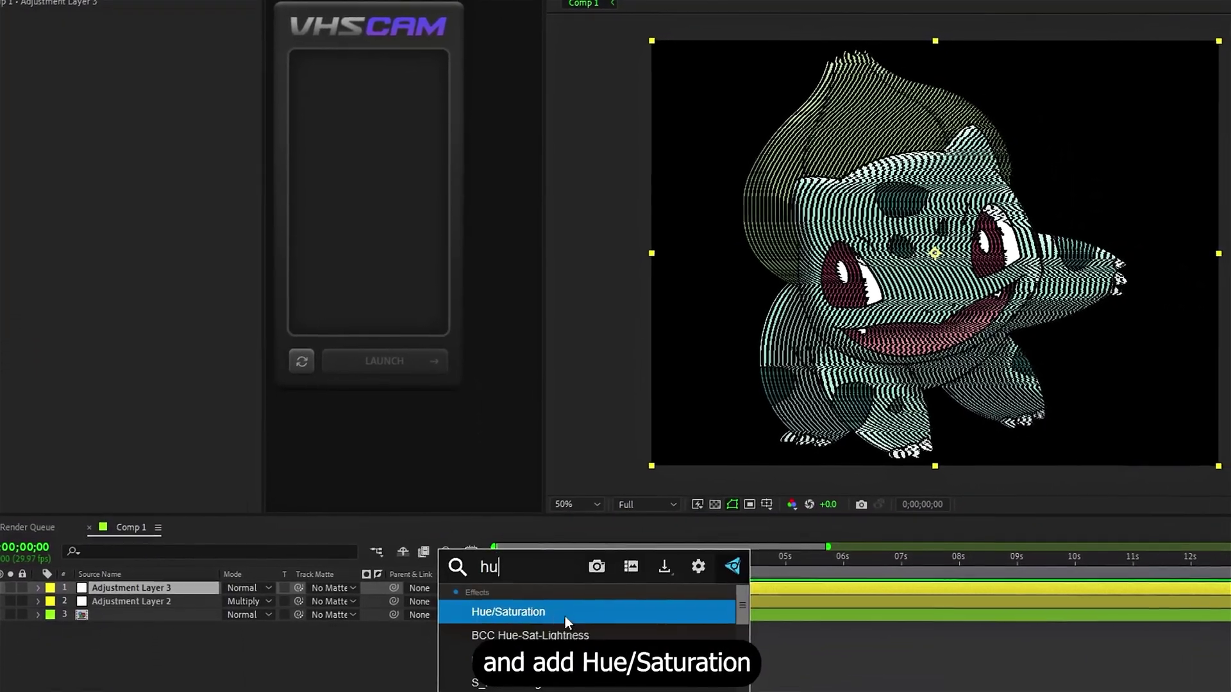
drag(123, 158, 145, 158)
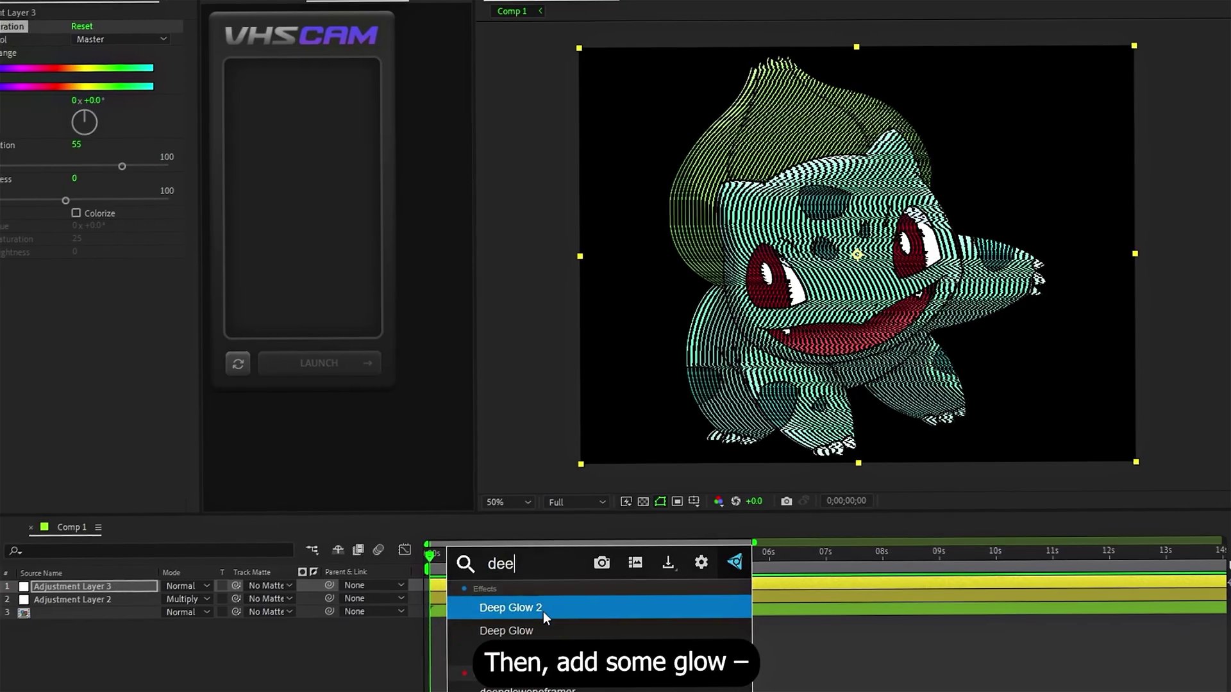
Apply BCC Glow OBS to Adjustment Layer 3 and enable the diffusion effect's time stamp.
click(543, 611)
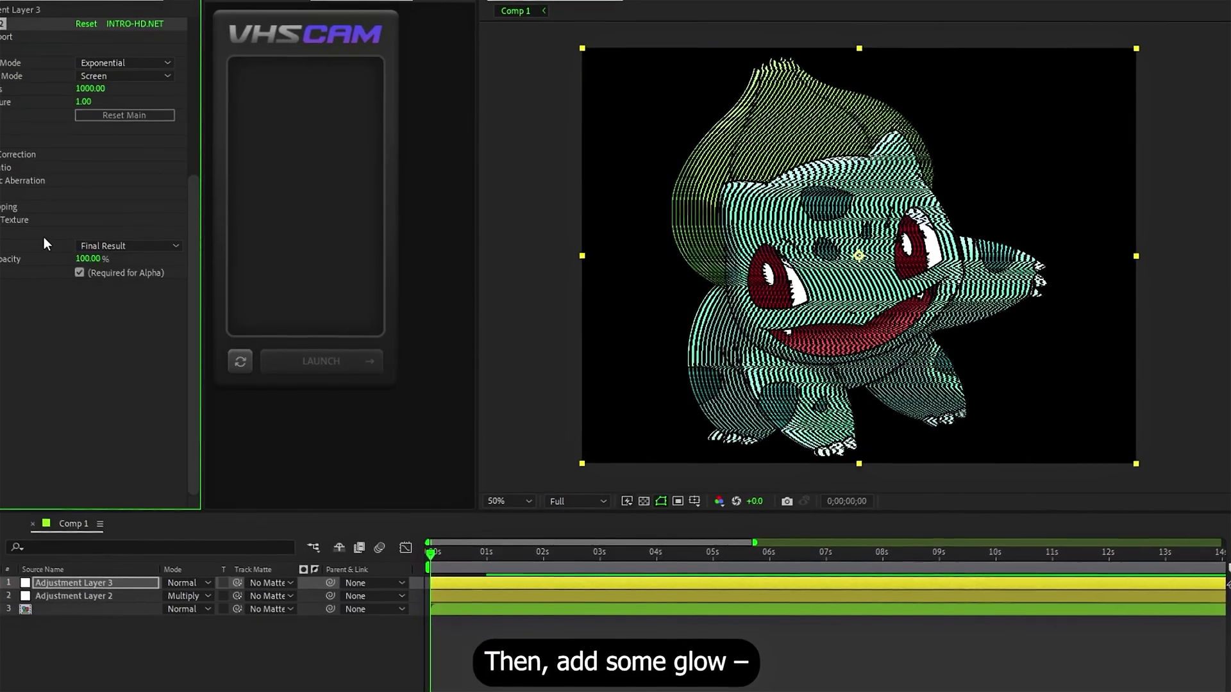
scroll(64, 243, up, 5)
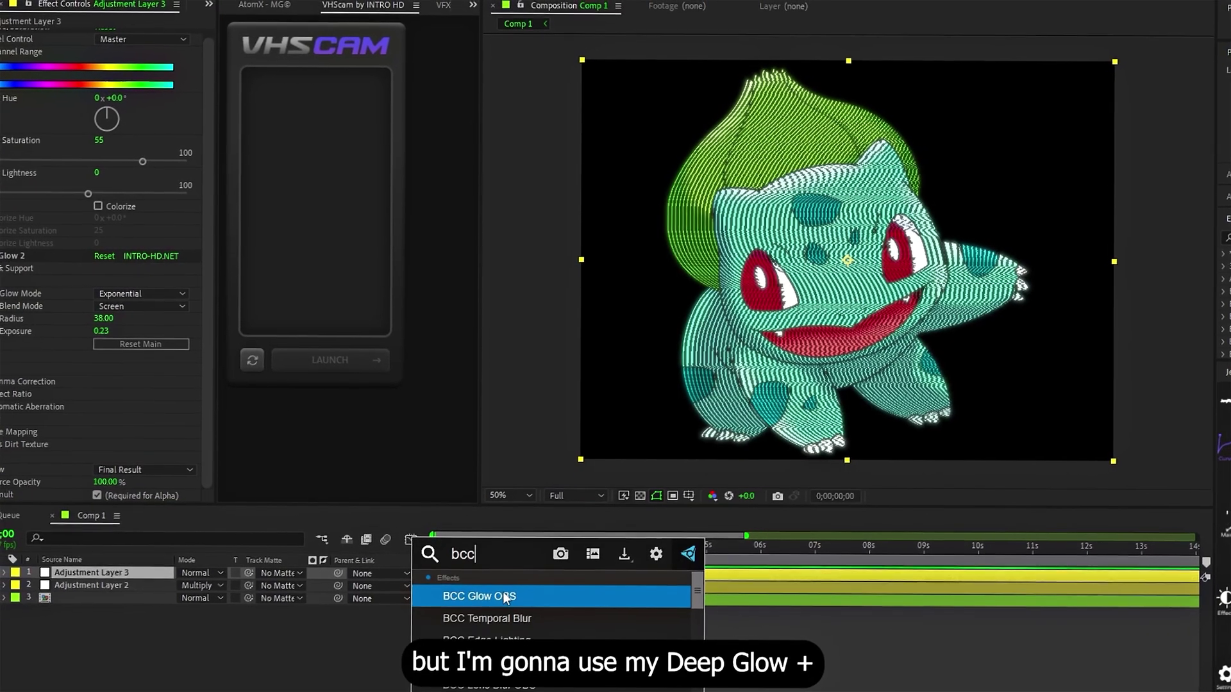
click(504, 595)
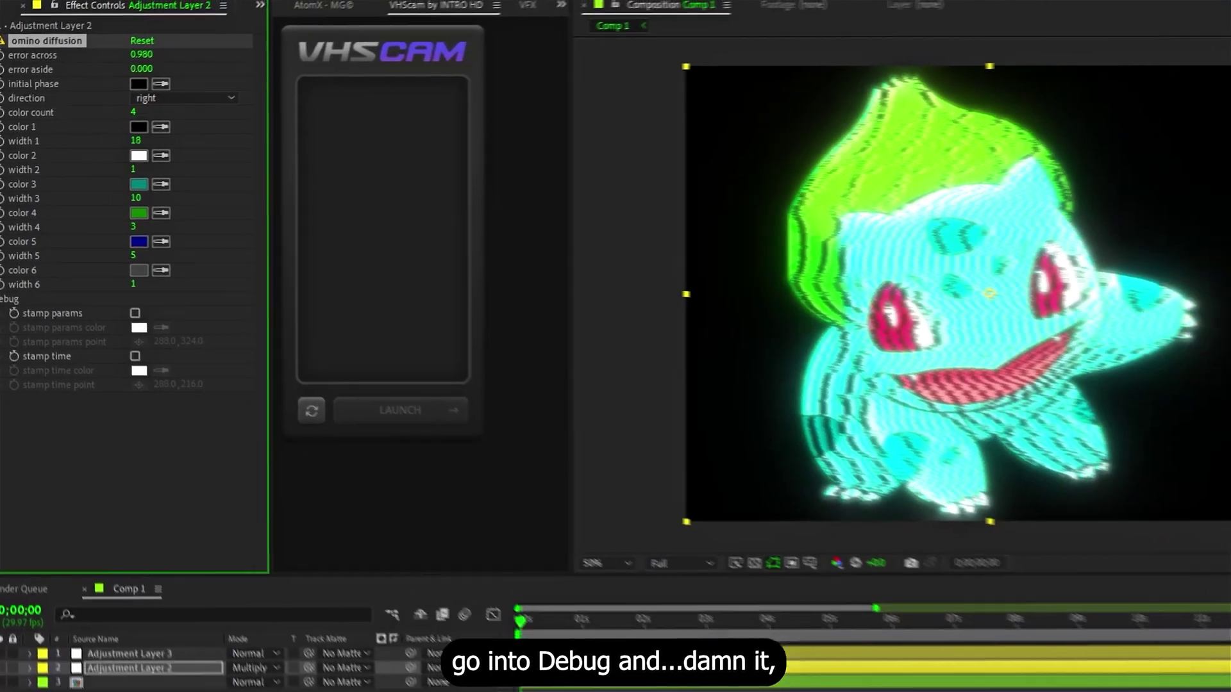
click(155, 380)
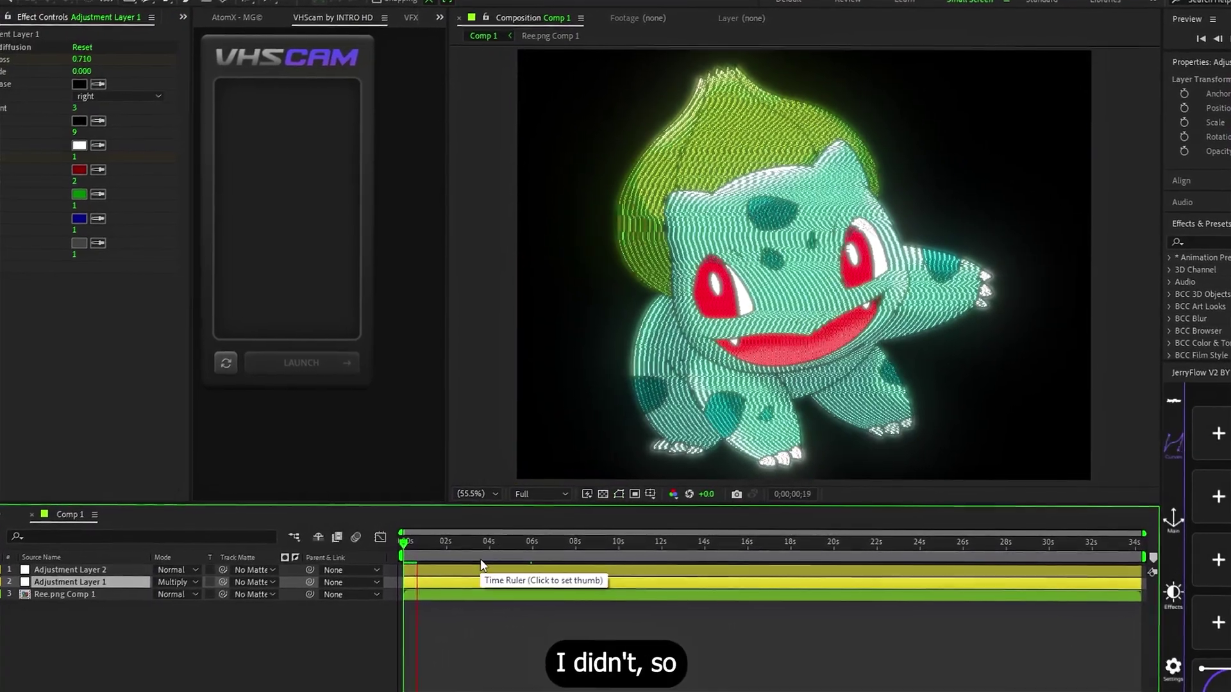
Apply Hue/Saturation through an 'hu' search and shift the stamp params point X to 554.0.
key(ctrl+space)
text(hu)
click(501, 590)
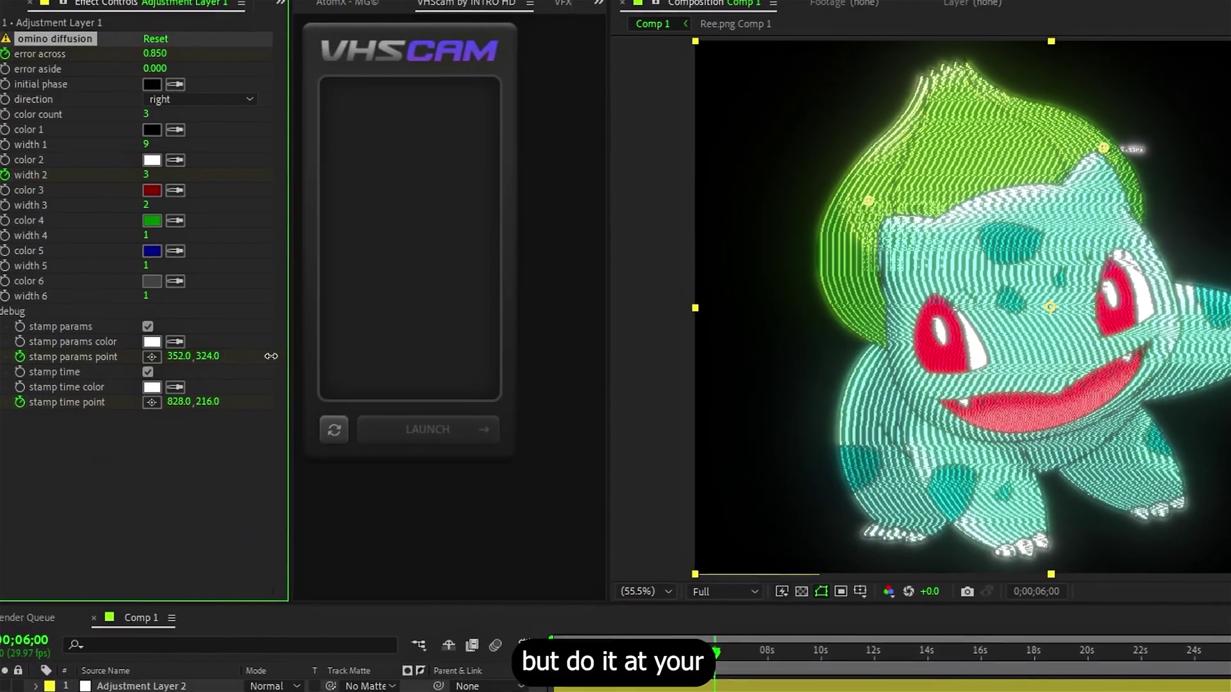
drag(271, 356, 431, 372)
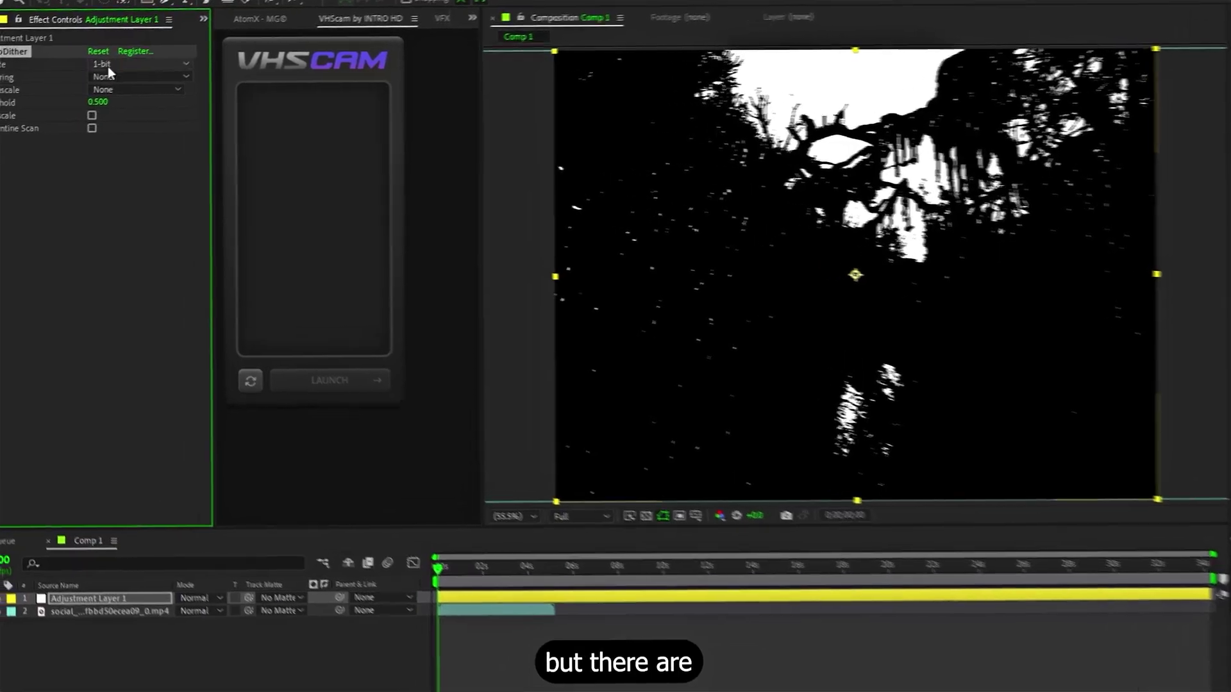
Try RetroDither palettes (32-color adaptive, C-64, CGA Mode 4 High P2) and Stucki and Sierra 2-lines dithering.
click(102, 63)
click(103, 100)
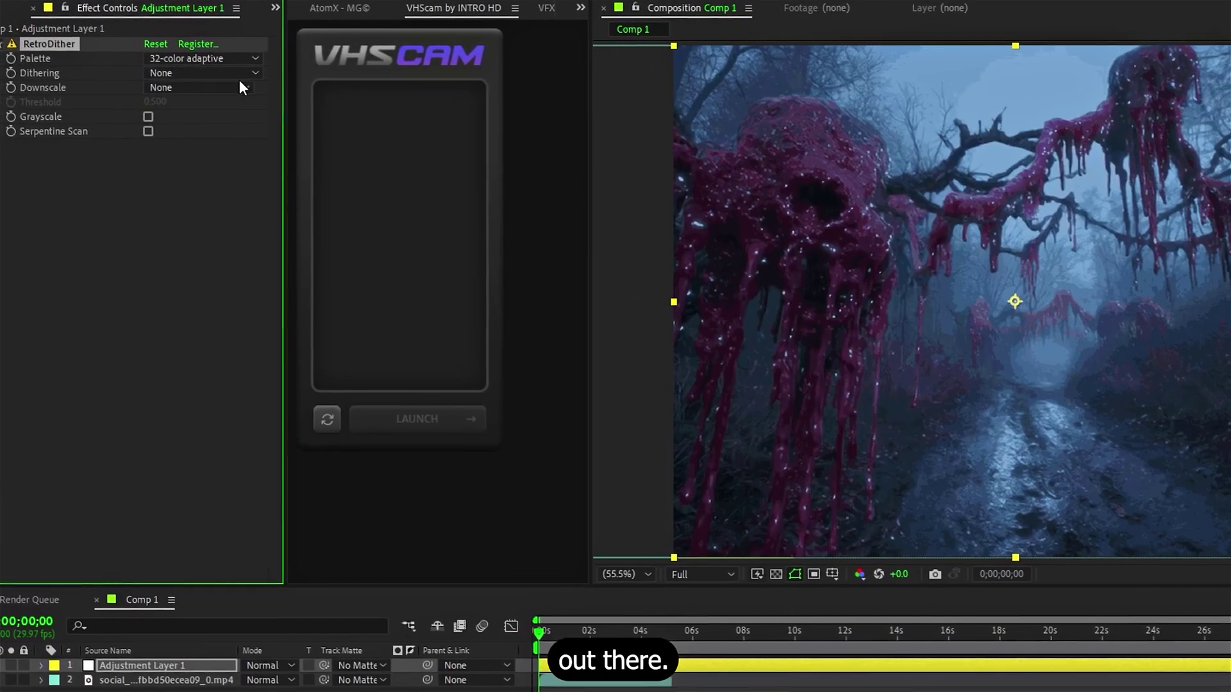
click(182, 73)
click(173, 156)
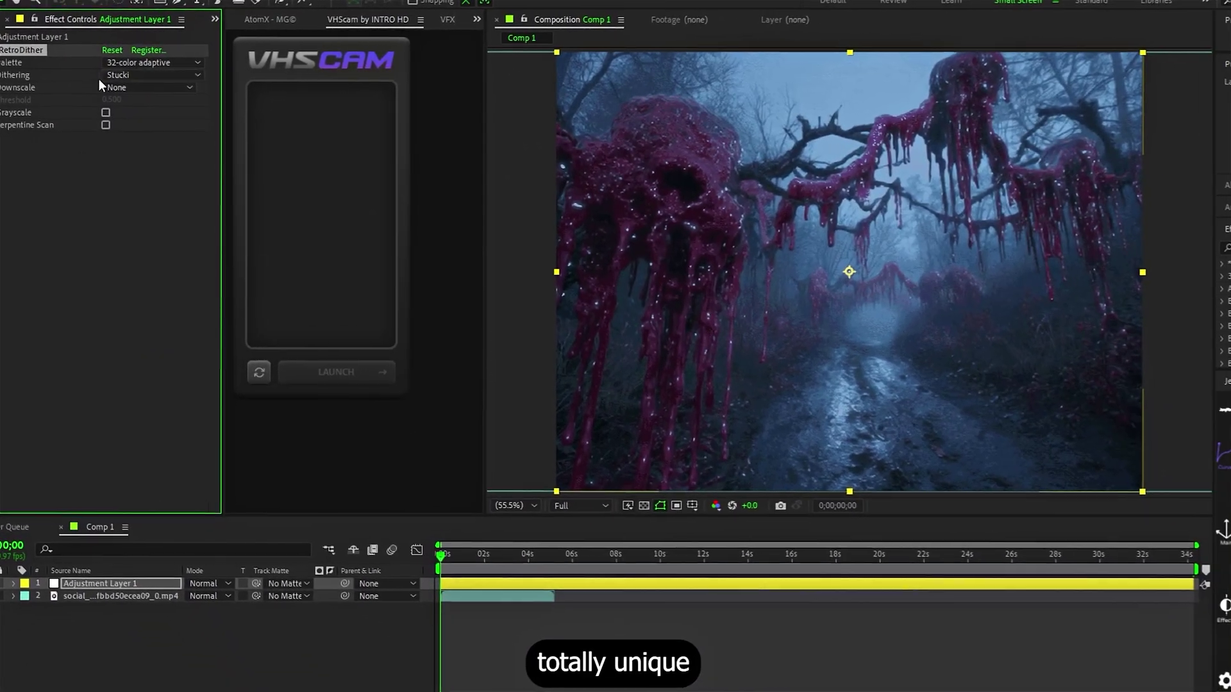
click(105, 62)
click(151, 260)
click(155, 62)
click(171, 311)
click(154, 73)
click(157, 212)
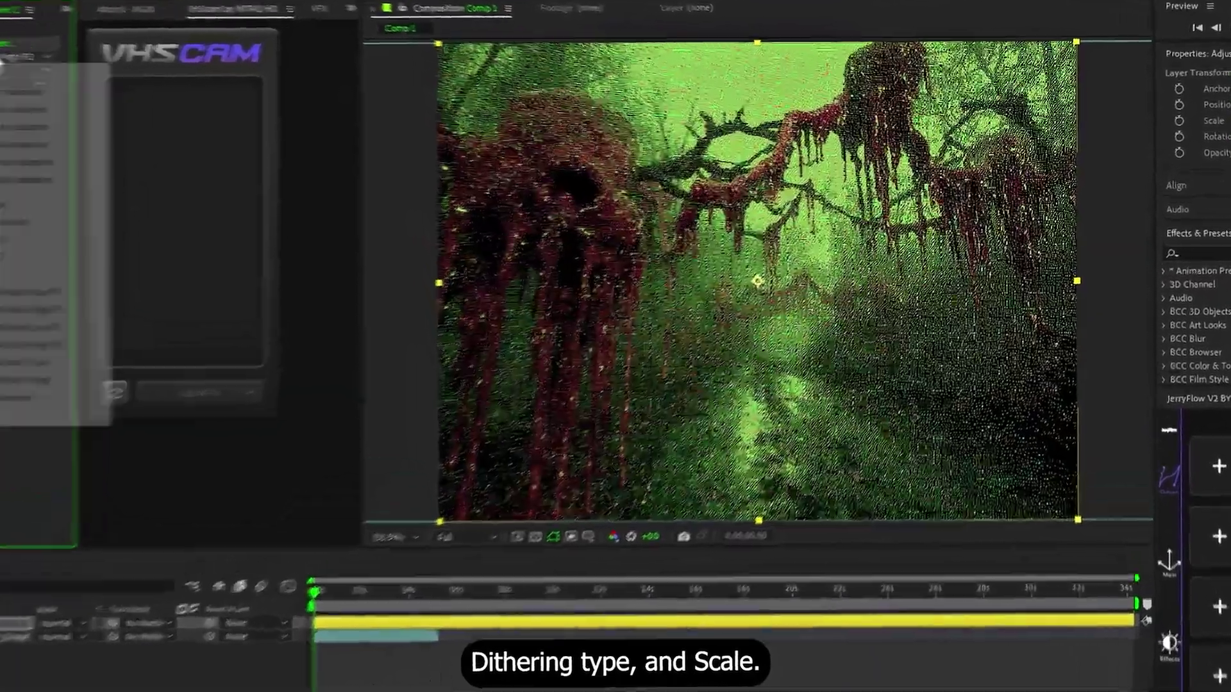
click(2, 61)
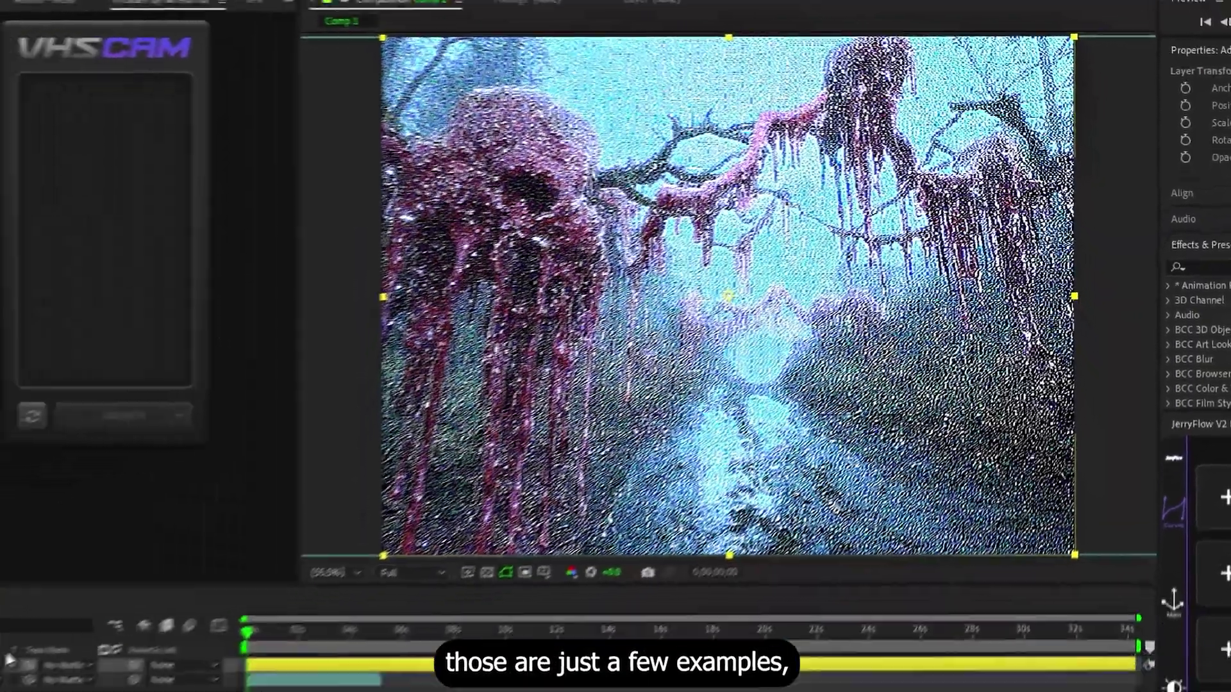
Set the forest adjustment layer's blend mode to Overlay.
click(63, 626)
click(133, 393)
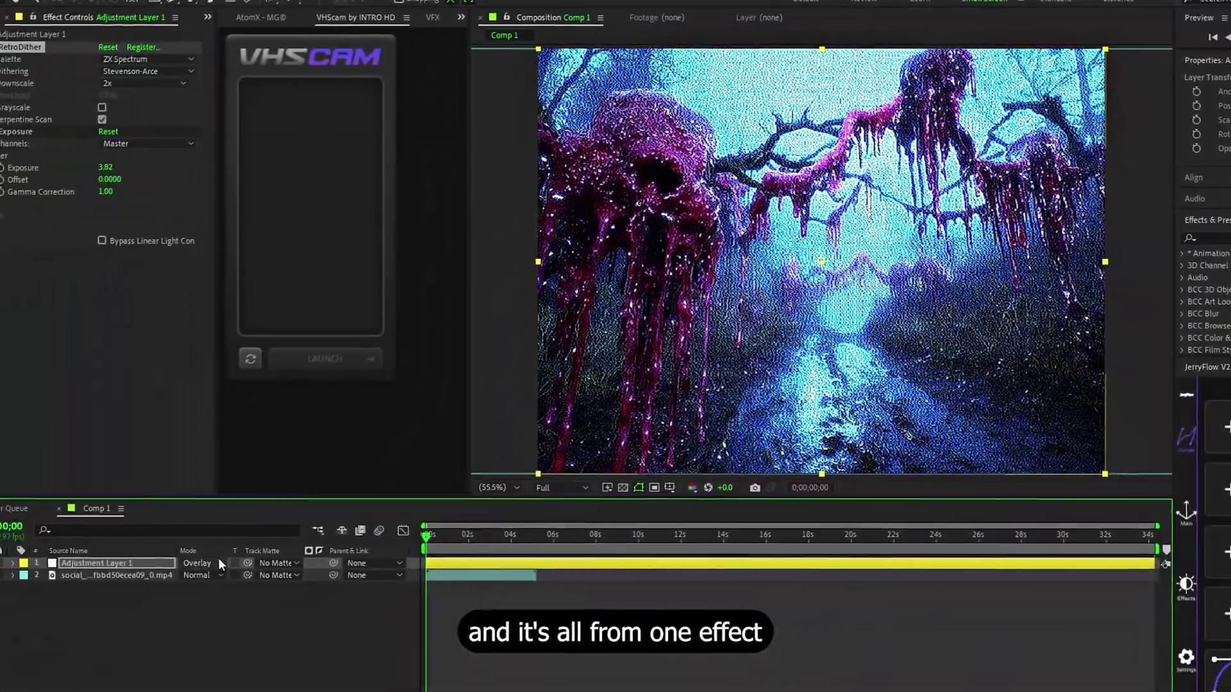
click(218, 563)
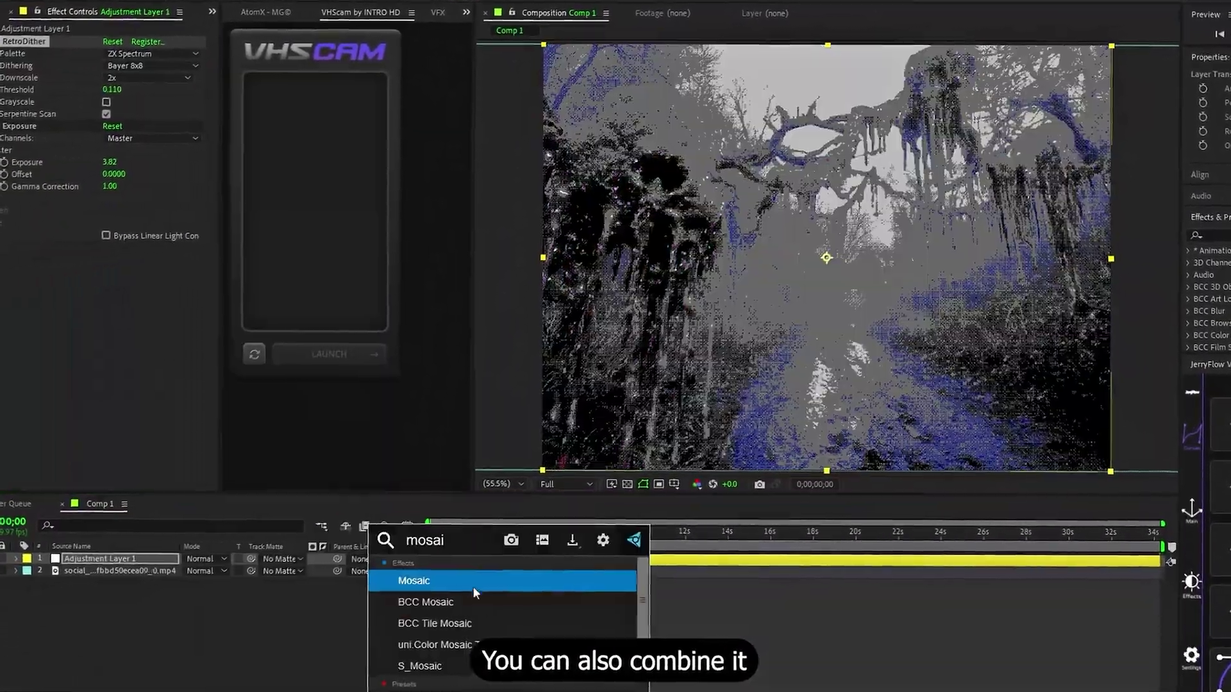
Pixelate the dithered forest with Mosaic at 427 × 445 blocks, Sharp Colors on, and preview it.
click(458, 584)
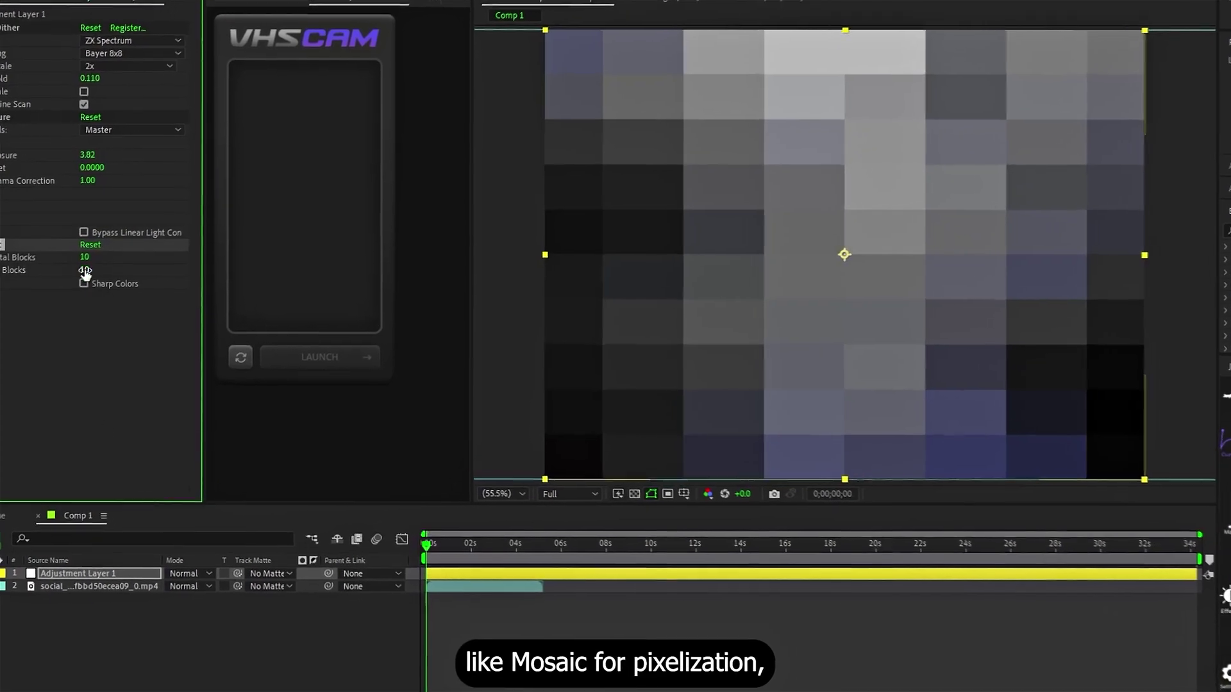
drag(84, 273, 312, 273)
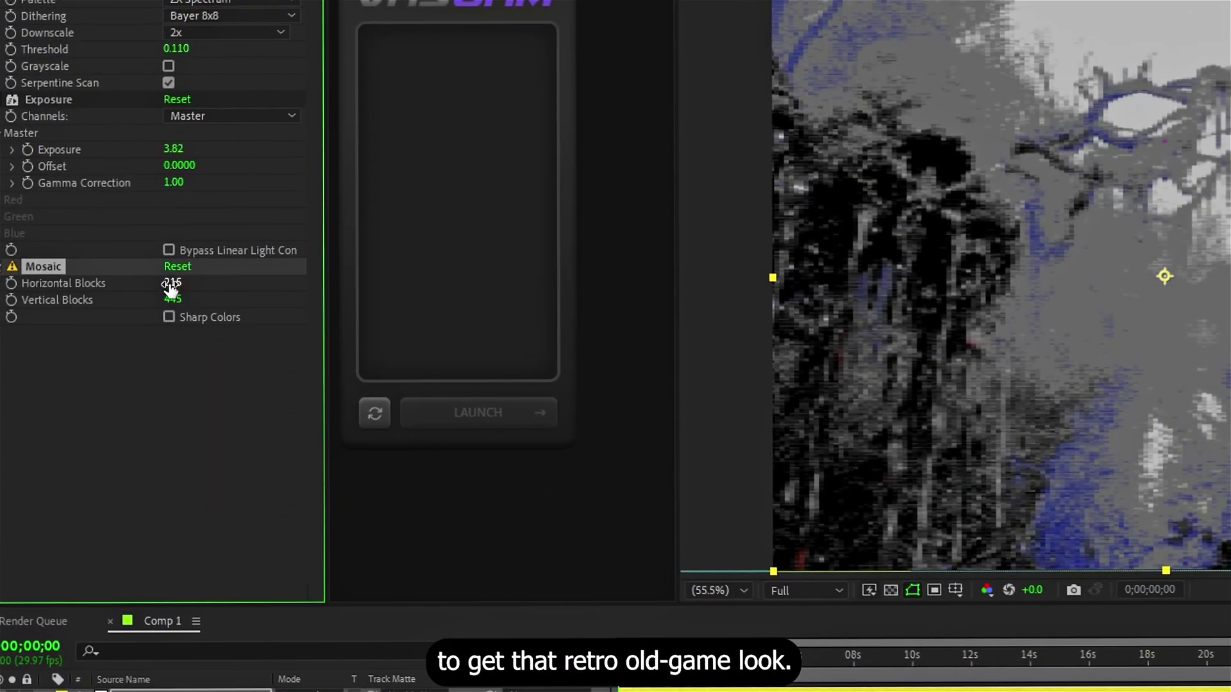
click(183, 316)
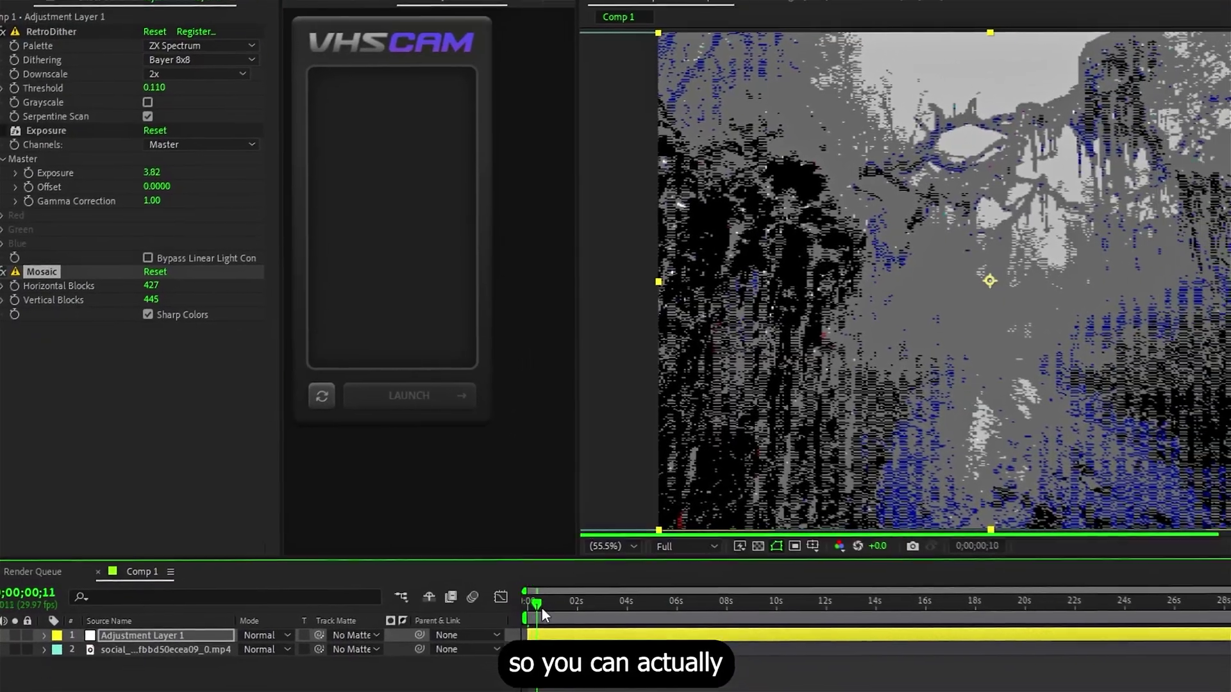
key(space)
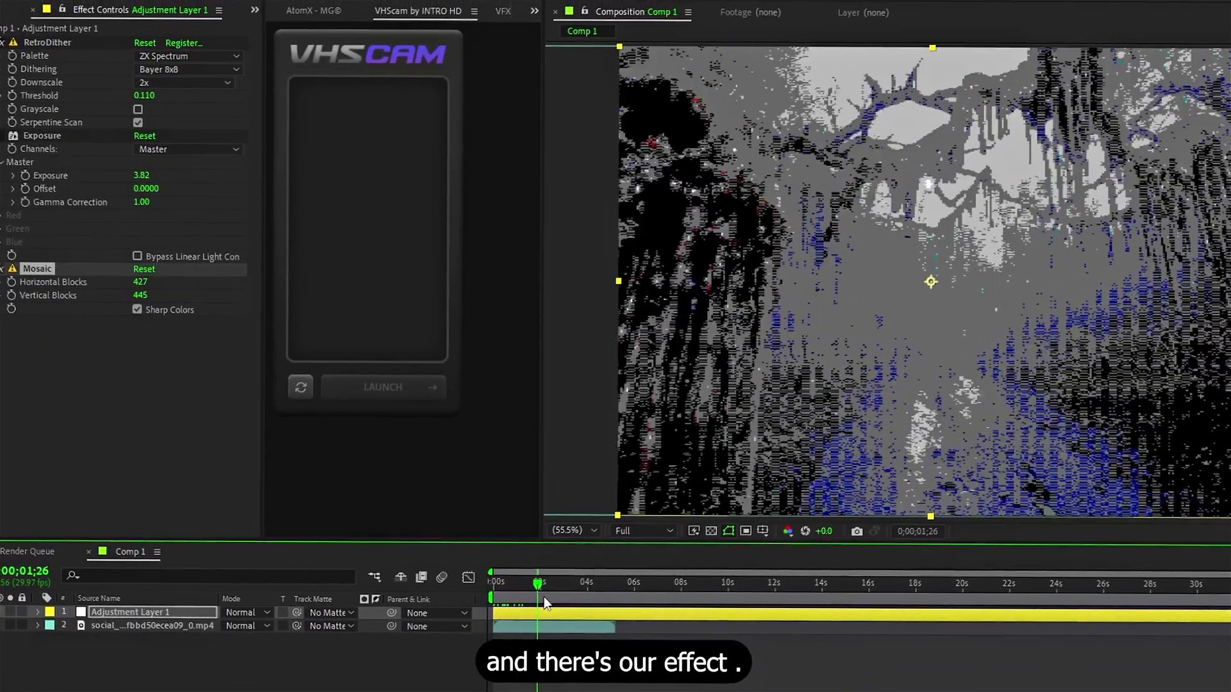